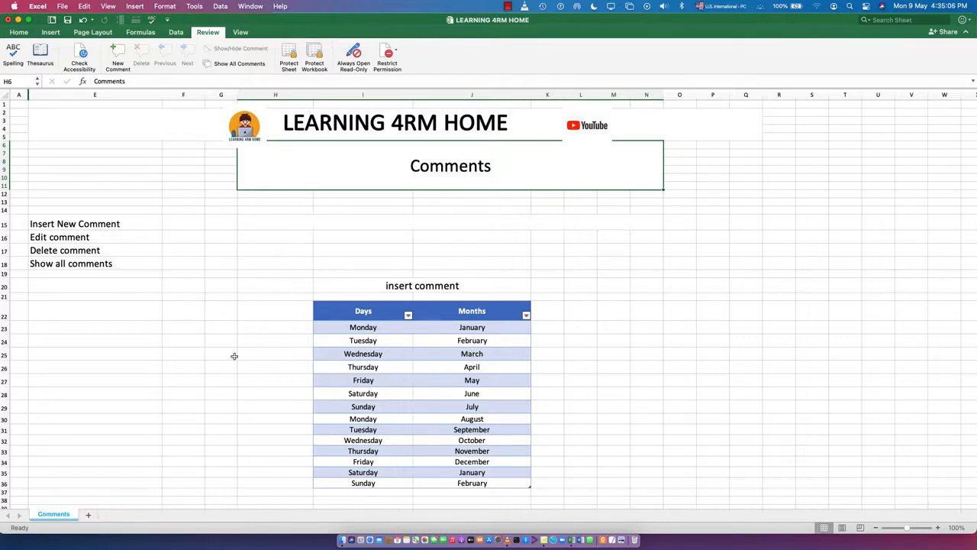
# - Insert a new comment on the first Monday cell (I23), replacing the default author text with the heading "first Monday"
pyautogui.click(63, 227)
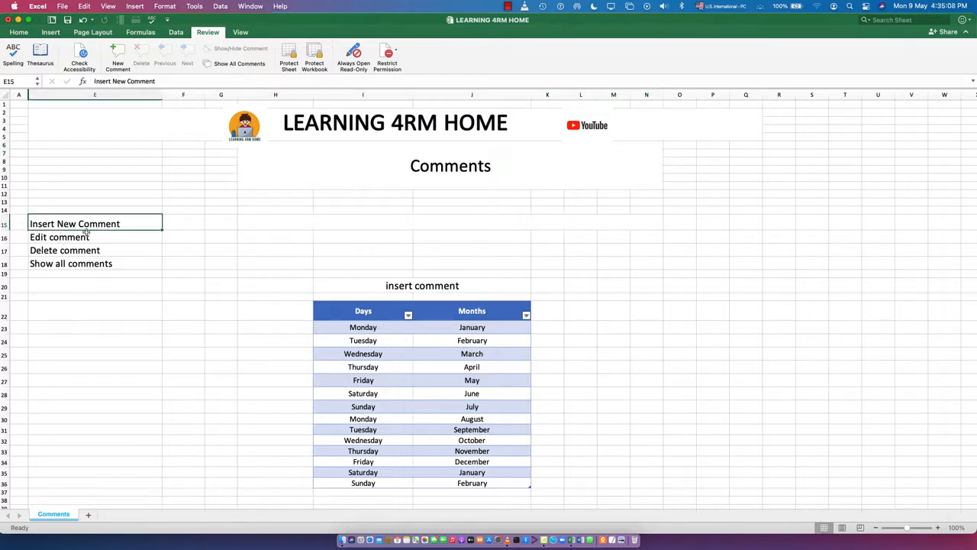
pyautogui.click(360, 327)
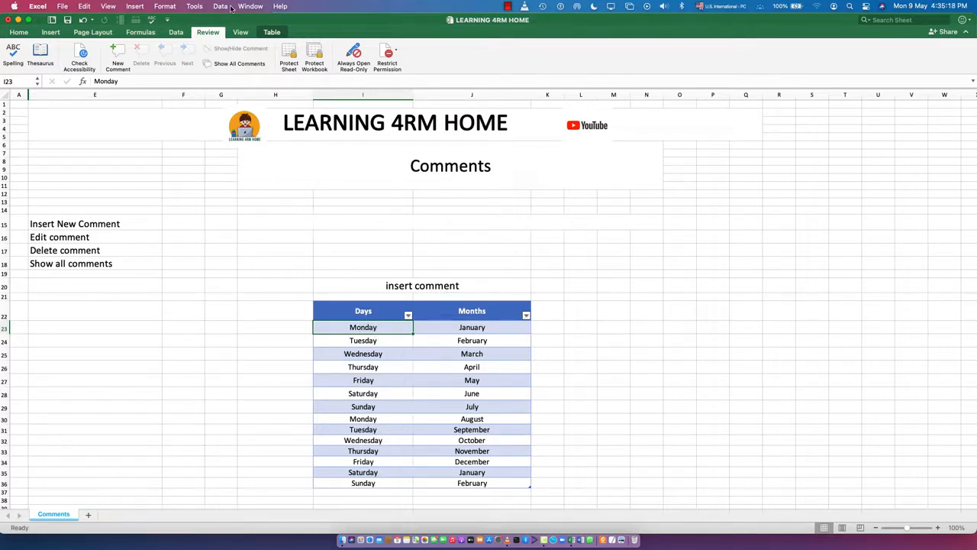
pyautogui.click(19, 32)
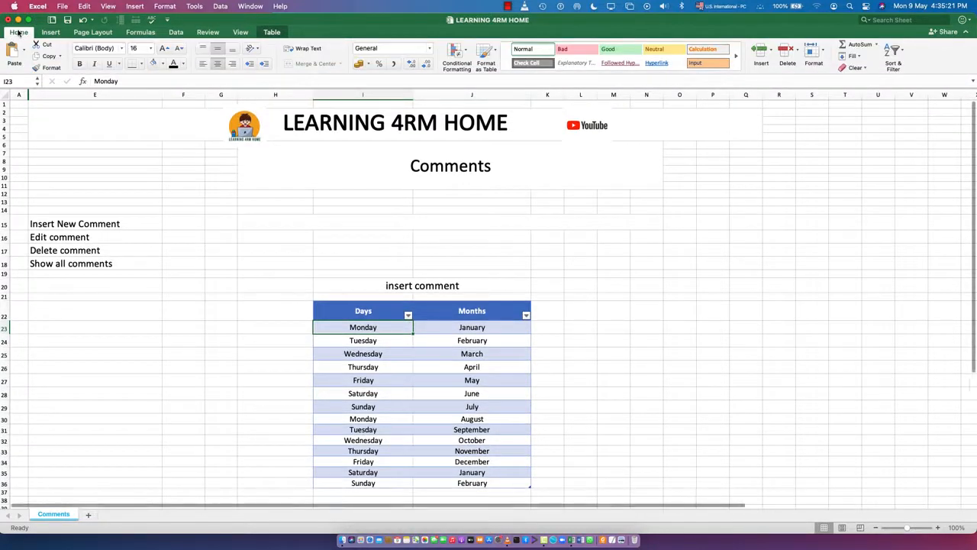
pyautogui.click(211, 33)
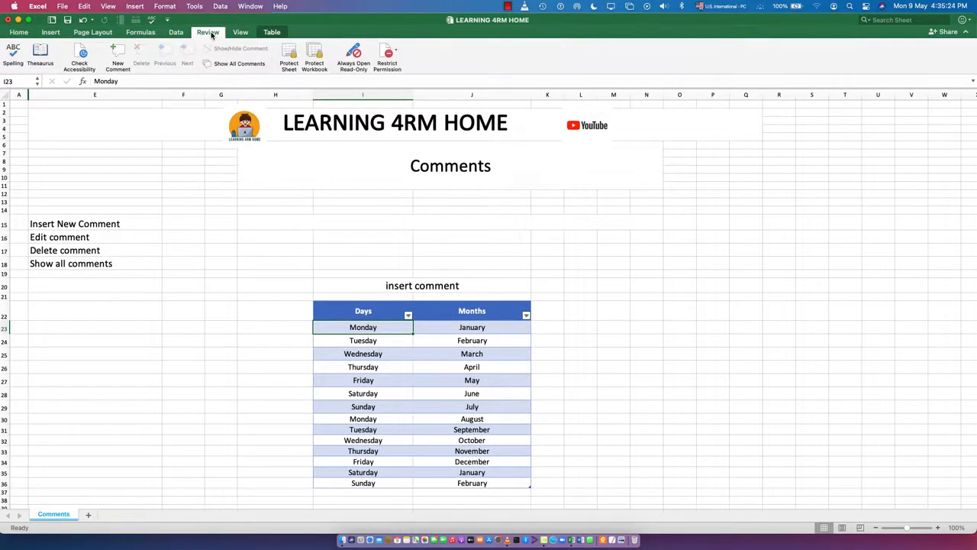
pyautogui.click(116, 52)
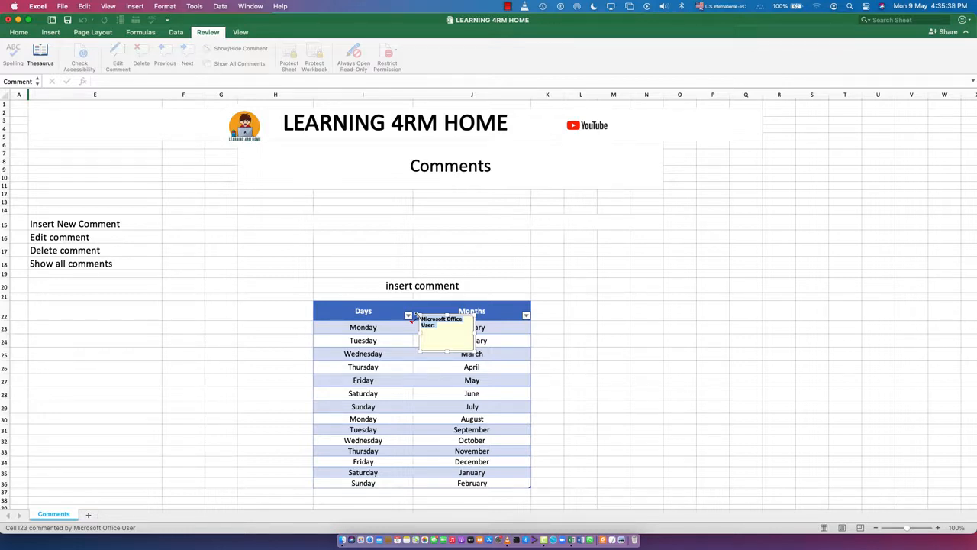
pyautogui.press('BackSpace')
pyautogui.write('first Monday')
pyautogui.press('Return')
# - Add the text "This Monday is goin to be an exciting day." below the heading in the Monday comment
pyautogui.write('This')
pyautogui.write(' Monday')
pyautogui.write(' is goin')
pyautogui.write('g to')
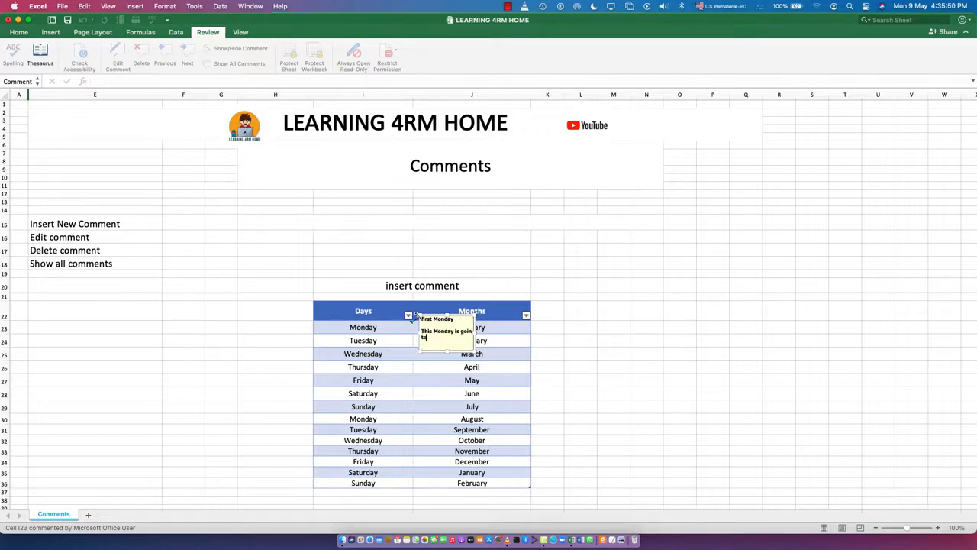
pyautogui.write(' be exciting')
pyautogui.click(436, 338)
pyautogui.write('an')
pyautogui.press('Return')
pyautogui.write('day.')
pyautogui.click(437, 394)
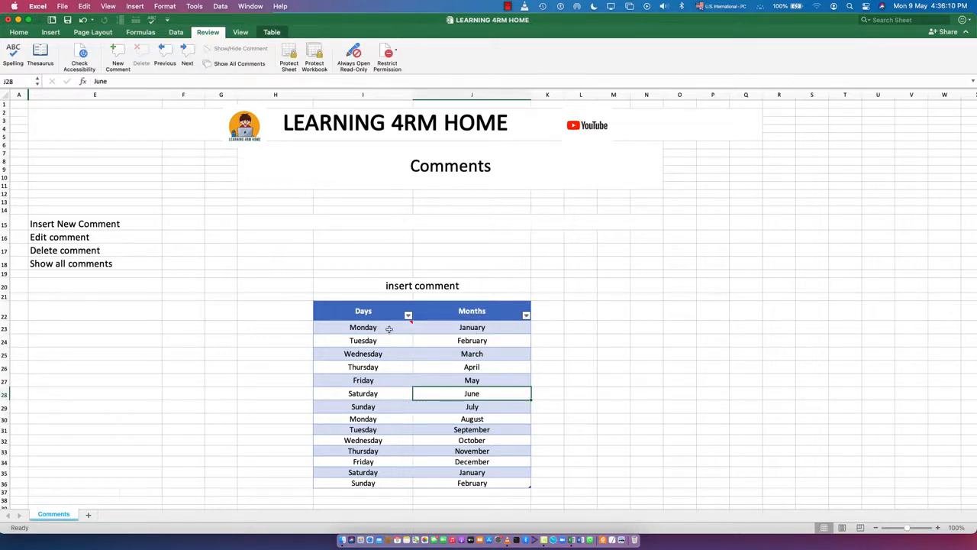
# - Insert a new comment on the first January cell (J23), replacing the default author text with "January, 2022"
pyautogui.click(481, 326)
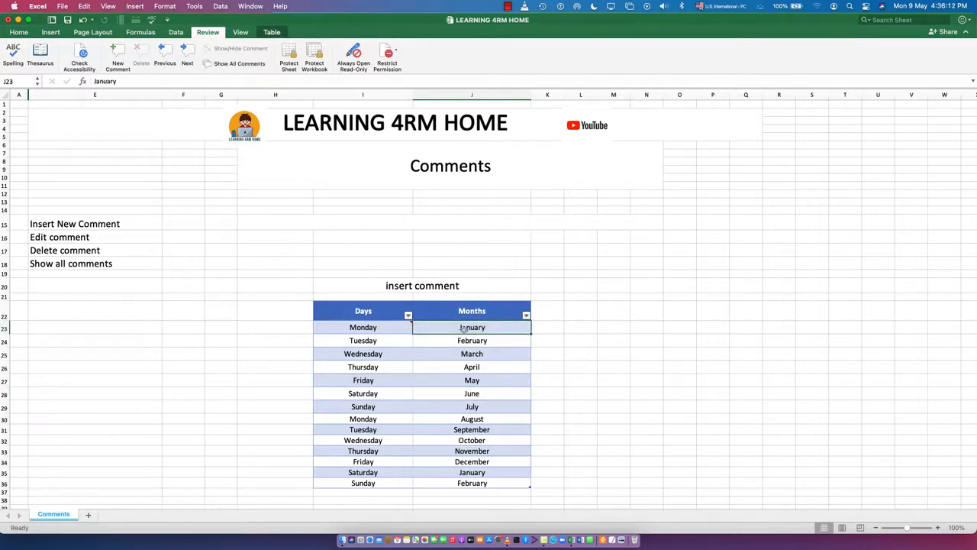
pyautogui.click(118, 58)
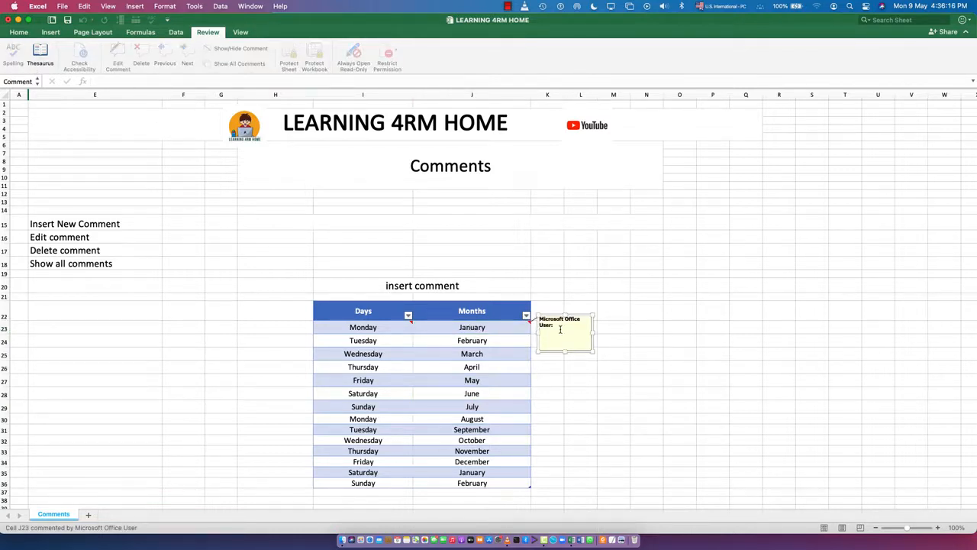
pyautogui.moveTo(556, 325); pyautogui.dragTo(535, 316)
pyautogui.press('BackSpace')
pyautogui.write('Januar')
pyautogui.write('y')
pyautogui.write(', 2022  ')
# - Add "This first month of the year" below the heading in the January comment, correcting the misspelled word "first"
pyautogui.write('Th')
pyautogui.write('is firast month of')
pyautogui.write(' the year')
pyautogui.click(562, 332)
pyautogui.press('BackSpace')
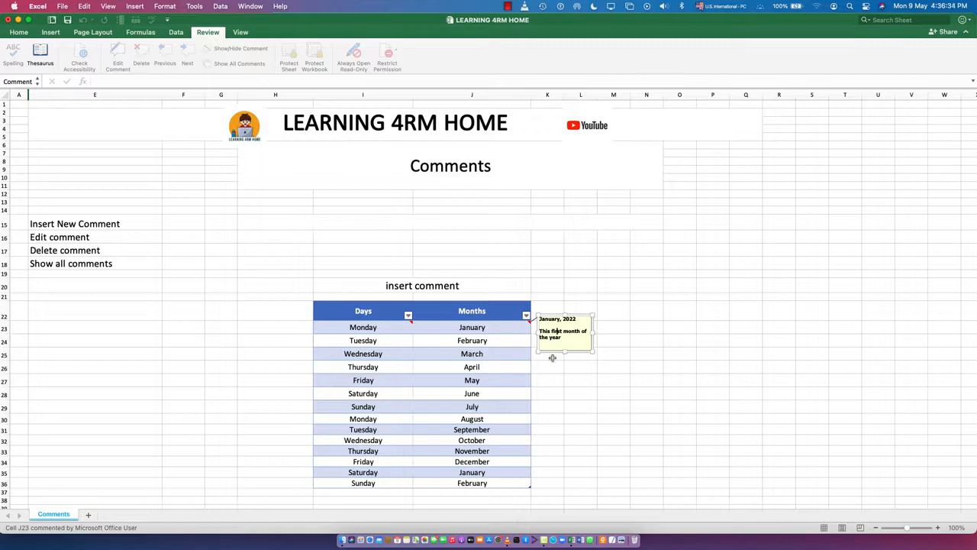
pyautogui.press('Return')
# - Insert a comment on the first Tuesday cell (I24) reading "The birth day" and, below it, "This year's birthday ends on Tuesday"
pyautogui.click(362, 341)
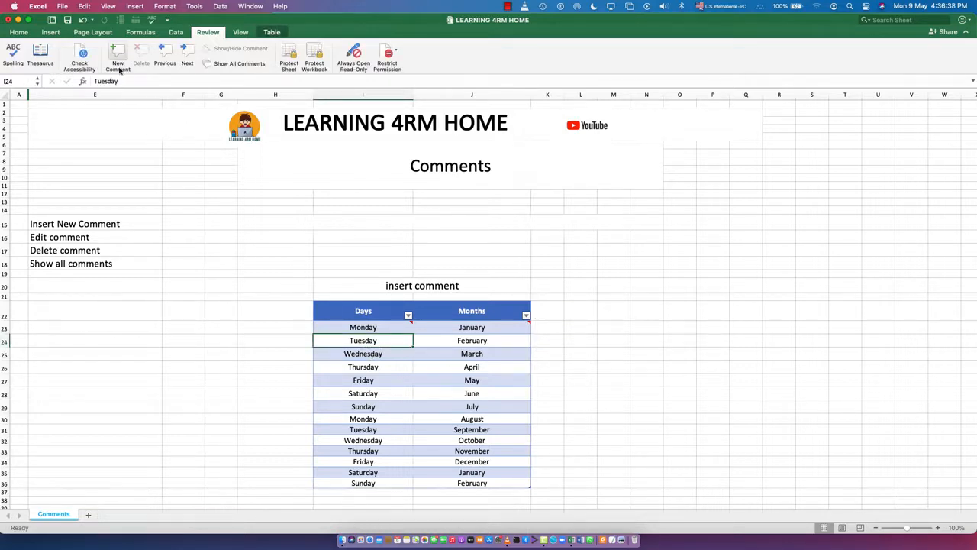
pyautogui.click(119, 64)
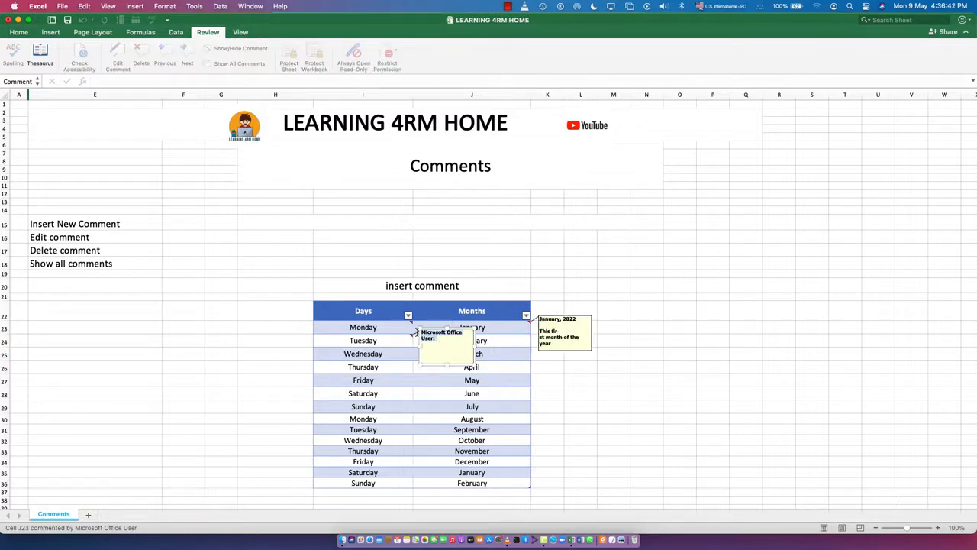
pyautogui.write('The birth da')
pyautogui.write('y')
pyautogui.press('Return')
pyautogui.write("This year's birthda")
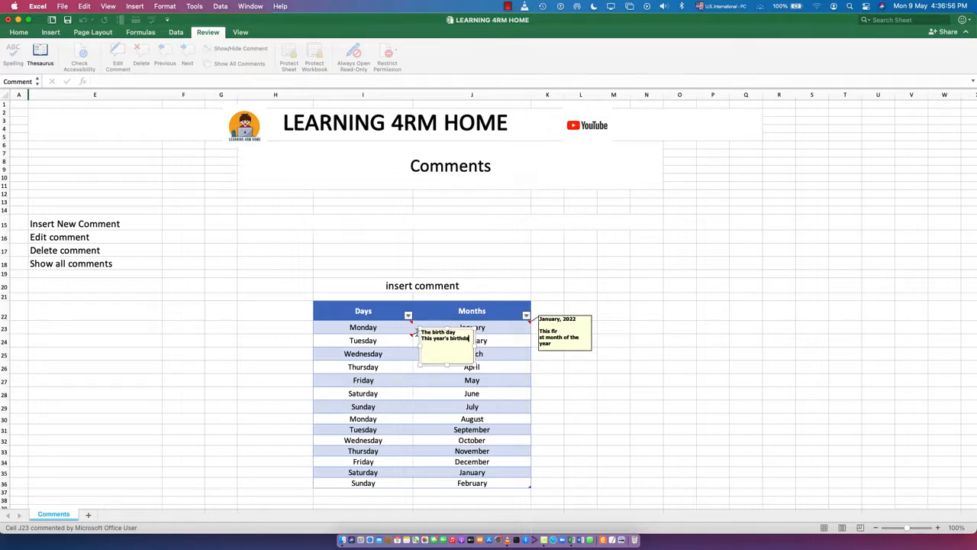
pyautogui.write('y')
pyautogui.press('Return')
pyautogui.write('ay ends on Tuesday')
pyautogui.click(405, 381)
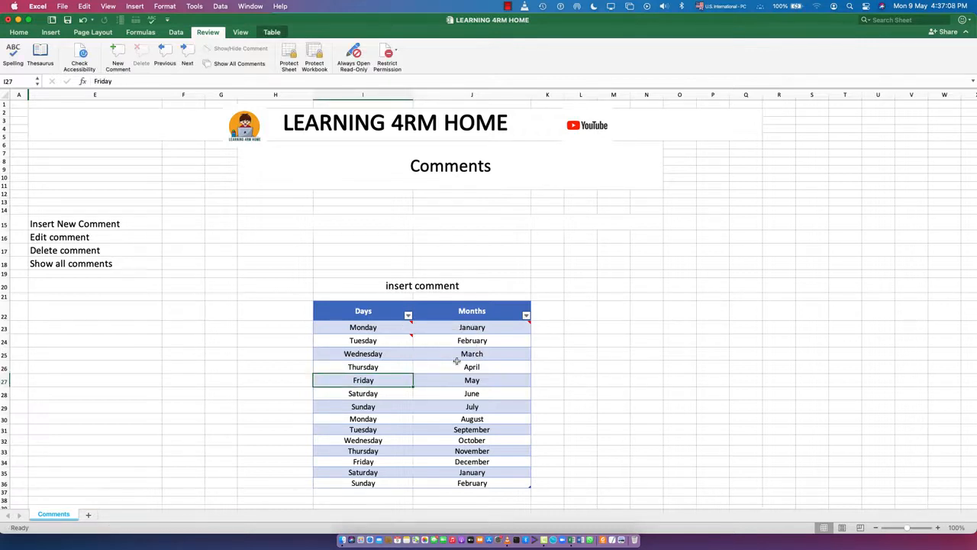
# - Insert a comment on the November cell (J33) reading "Oooh, I never knew i was born in november, hahaha", replacing the default author text
pyautogui.click(494, 451)
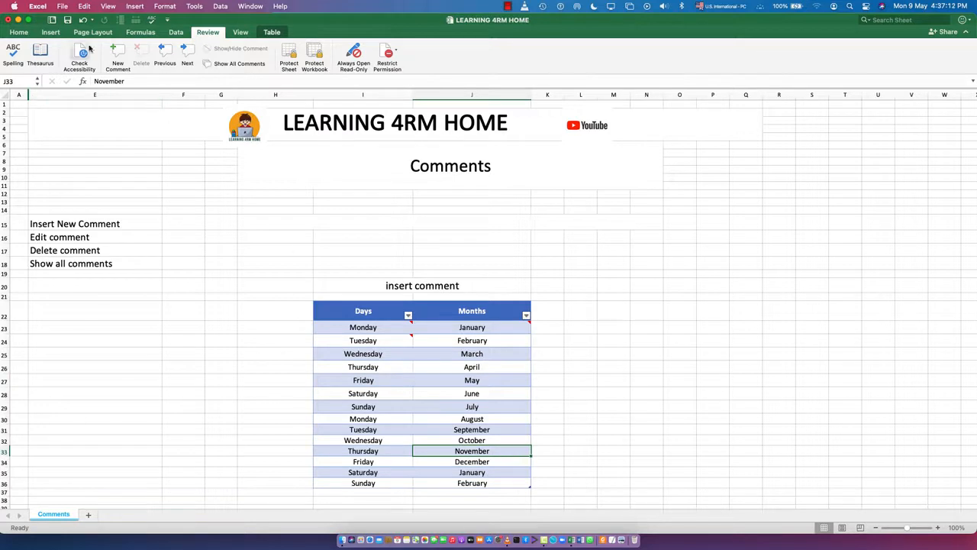
pyautogui.click(116, 52)
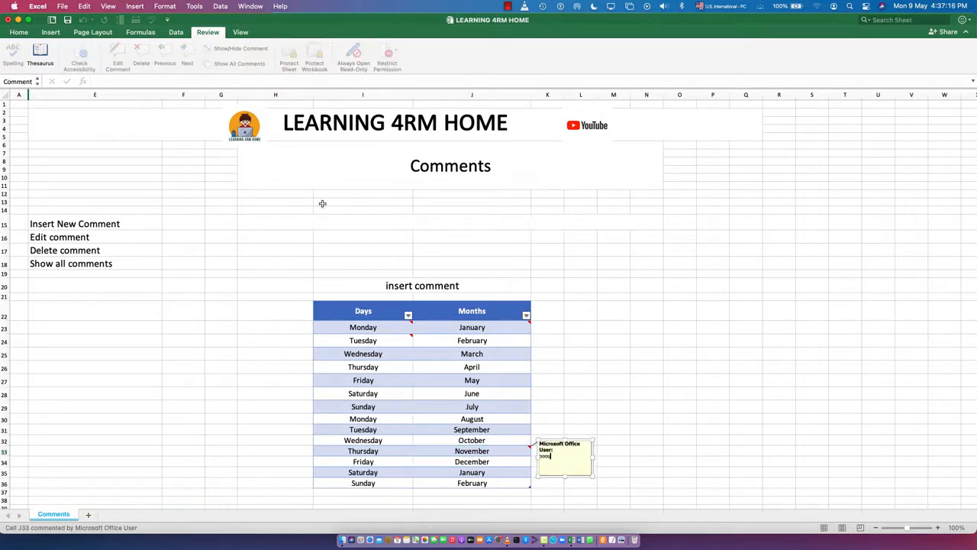
pyautogui.write('oooo')
pyautogui.press('super+a')
pyautogui.write('Oooh, I never knnew I was born in novemb')
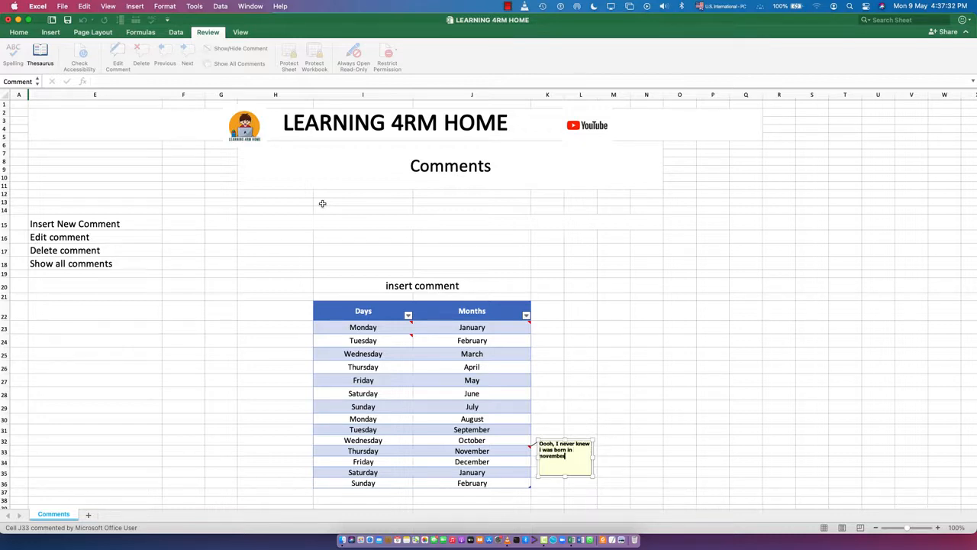
pyautogui.write('er, hahaha')
pyautogui.click(582, 281)
pyautogui.click(616, 236)
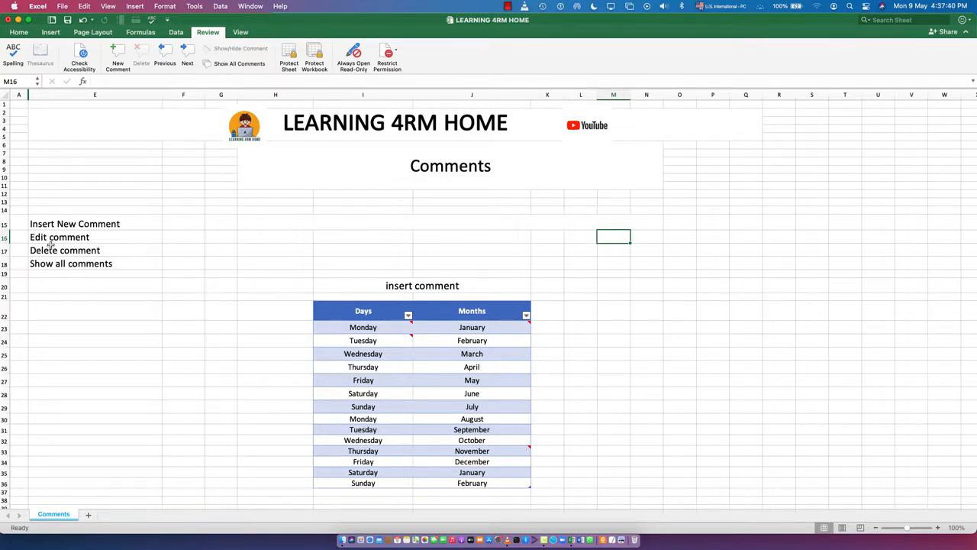
# - Read the individual comments attached to the Monday, Tuesday, January and November cells
pyautogui.click(65, 223)
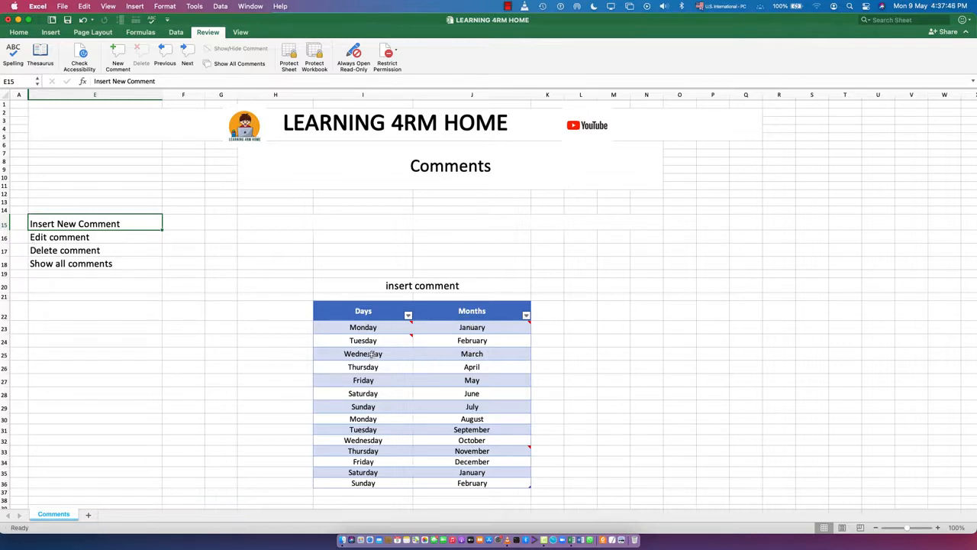
pyautogui.moveTo(371, 330)
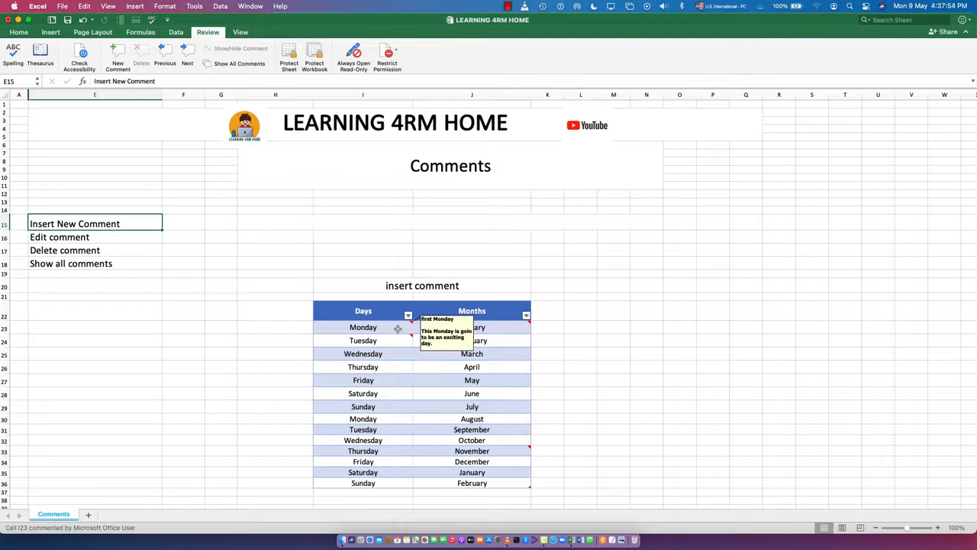
pyautogui.moveTo(395, 341)
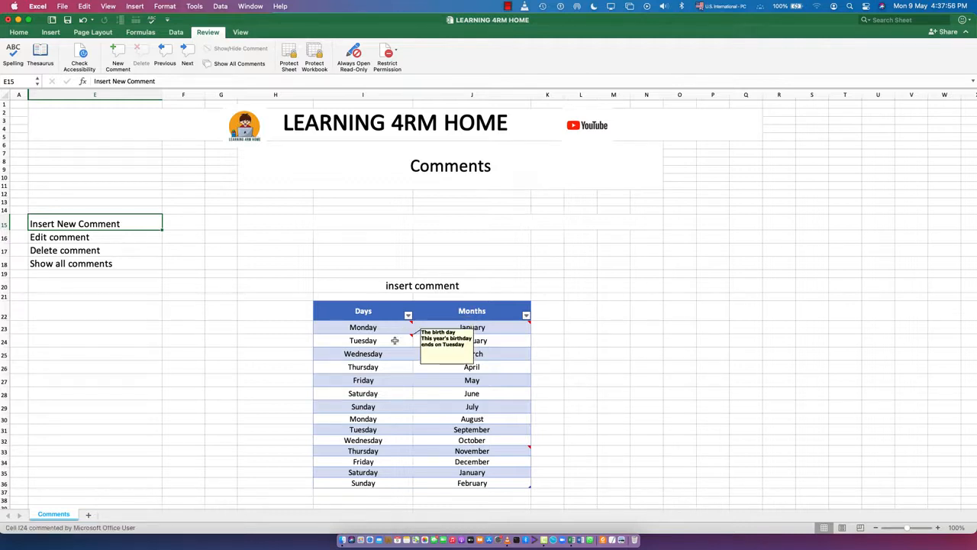
pyautogui.moveTo(513, 327)
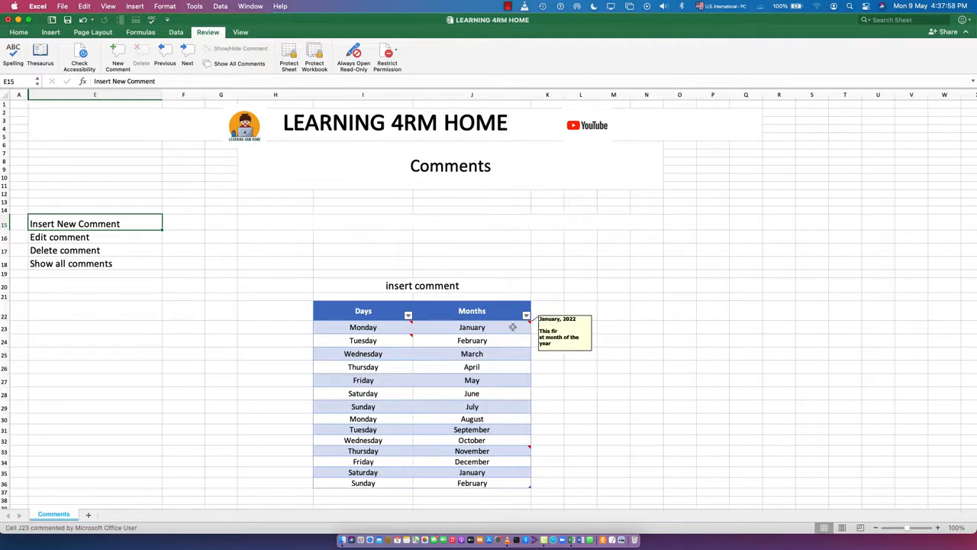
pyautogui.moveTo(502, 450)
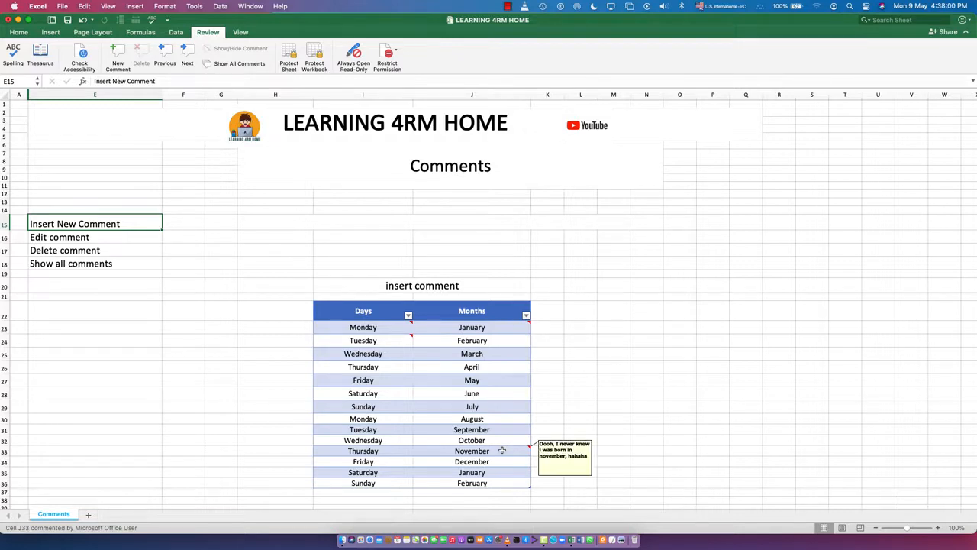
# - Show all comments on the sheet at once and hide them again
pyautogui.click(73, 264)
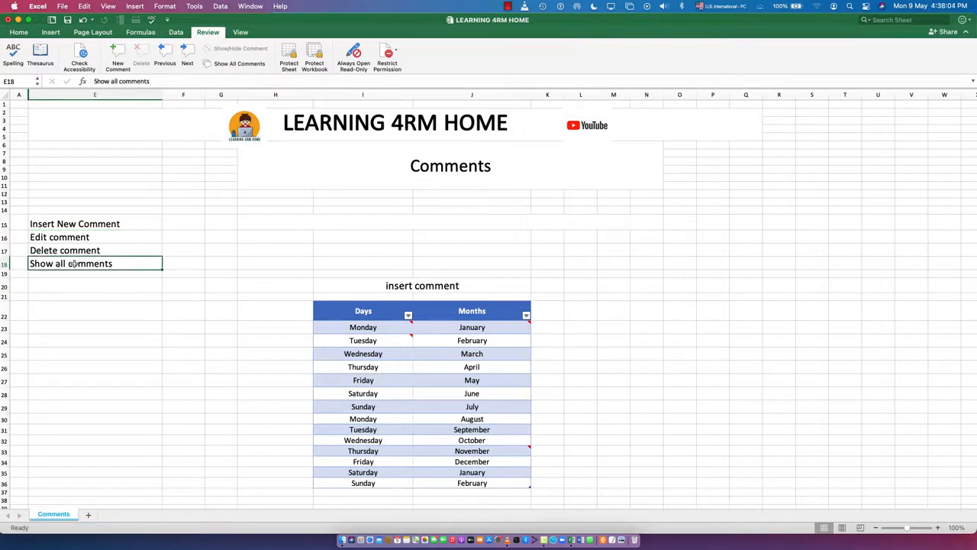
pyautogui.click(55, 254)
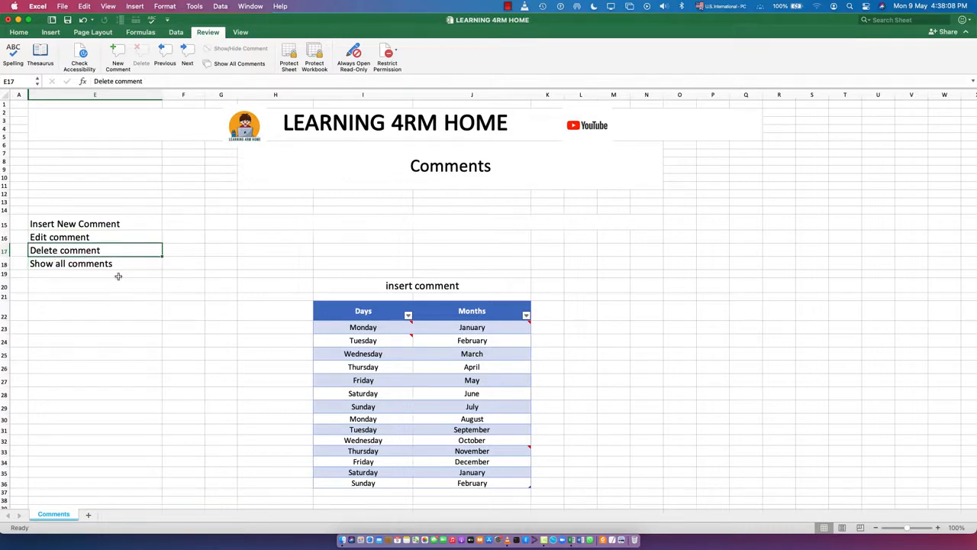
pyautogui.click(83, 266)
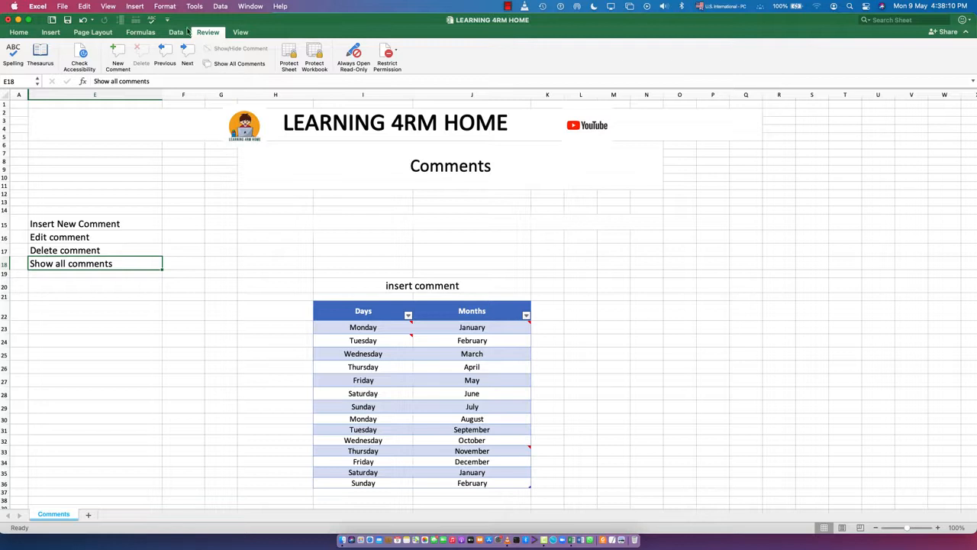
pyautogui.click(224, 64)
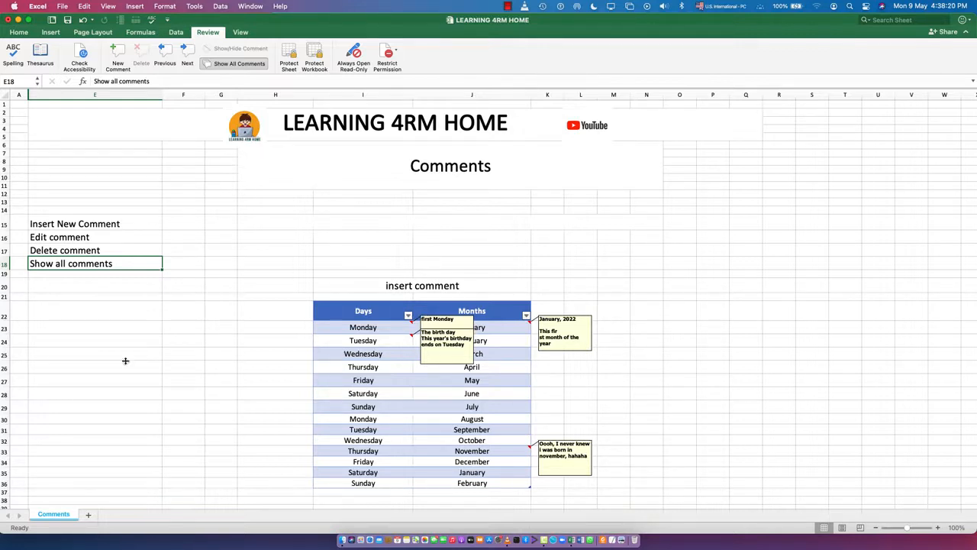
pyautogui.click(53, 254)
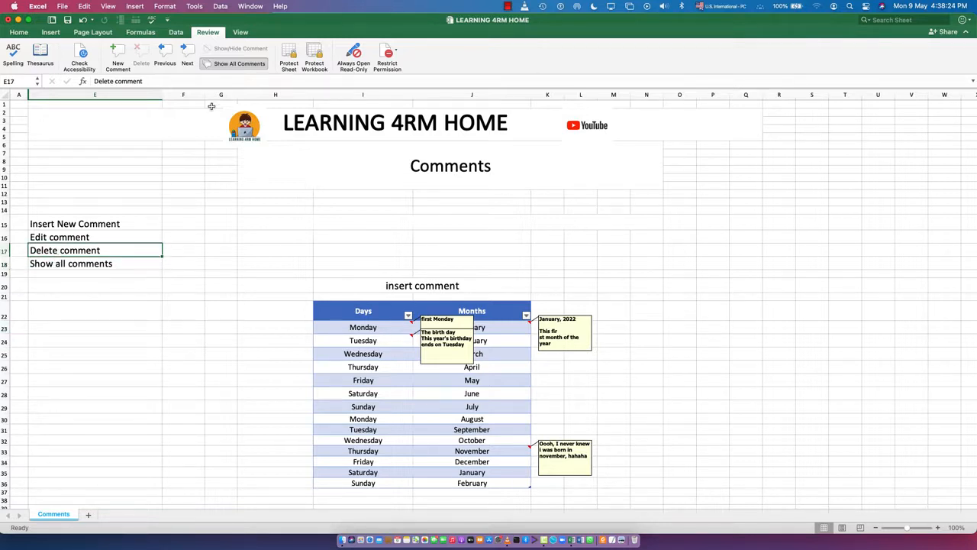
pyautogui.click(227, 64)
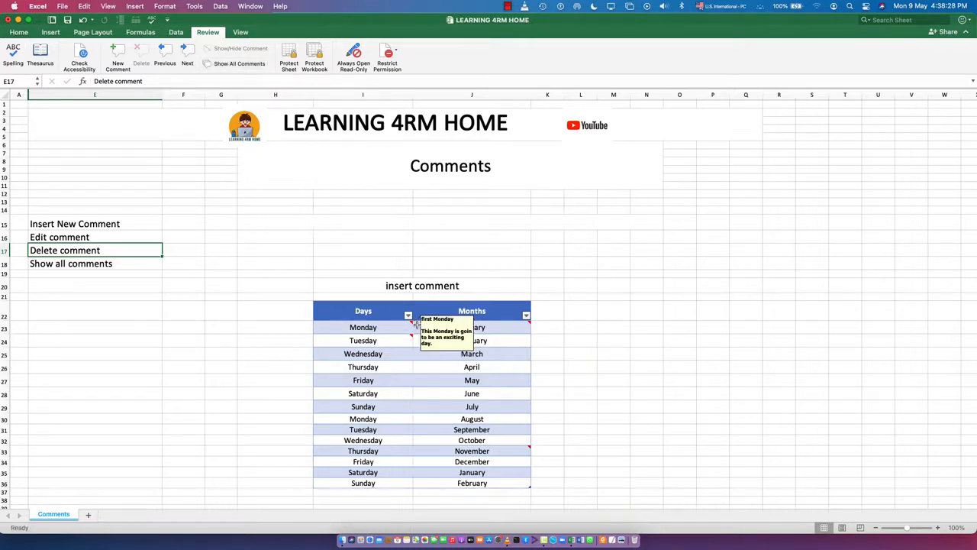
# - Delete the comments on the first Monday and Tuesday cells, and undo both deletions
pyautogui.click(377, 327)
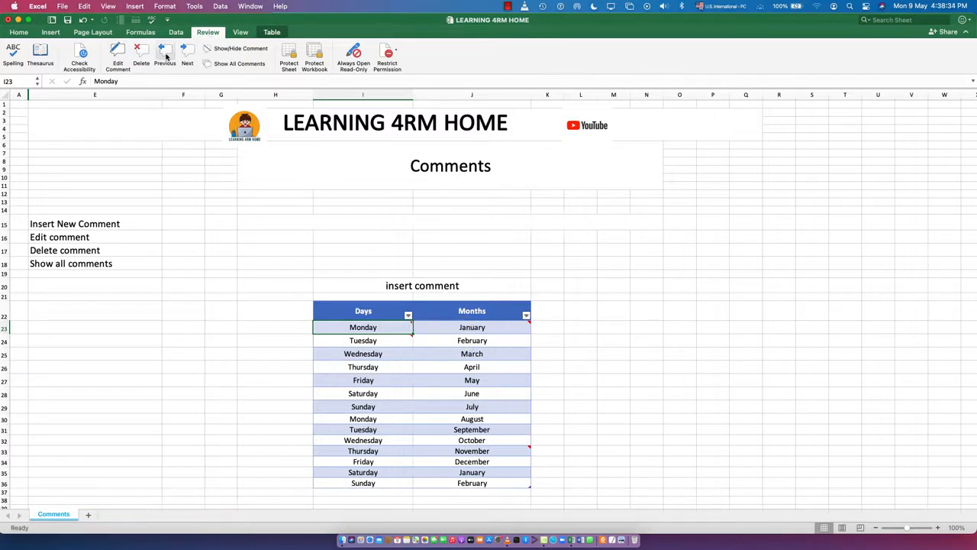
pyautogui.click(142, 54)
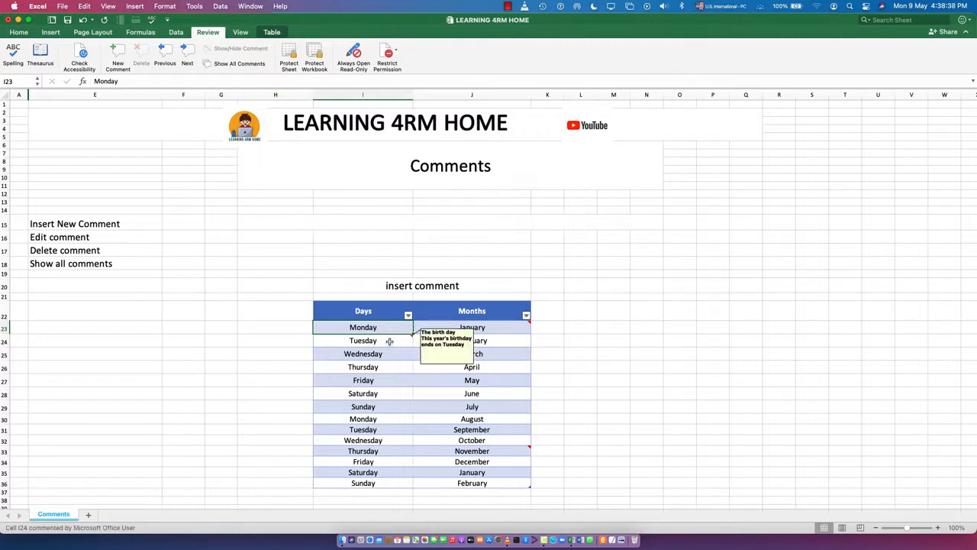
pyautogui.click(390, 341)
pyautogui.click(142, 55)
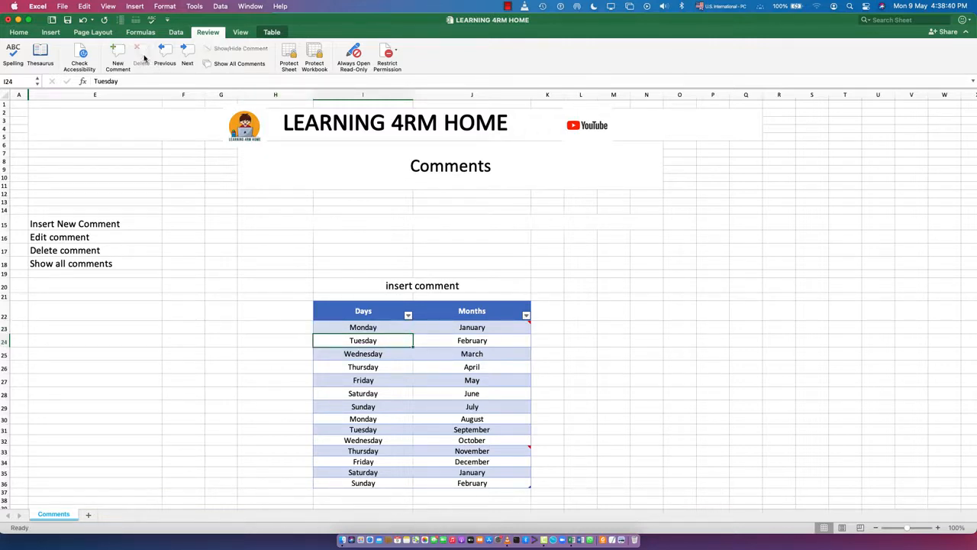
pyautogui.press('Up')
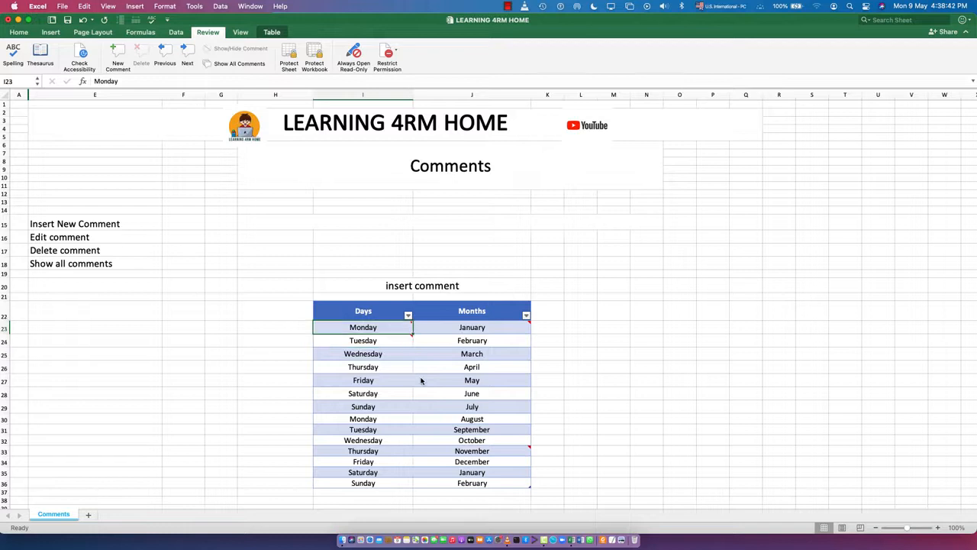
pyautogui.click(381, 368)
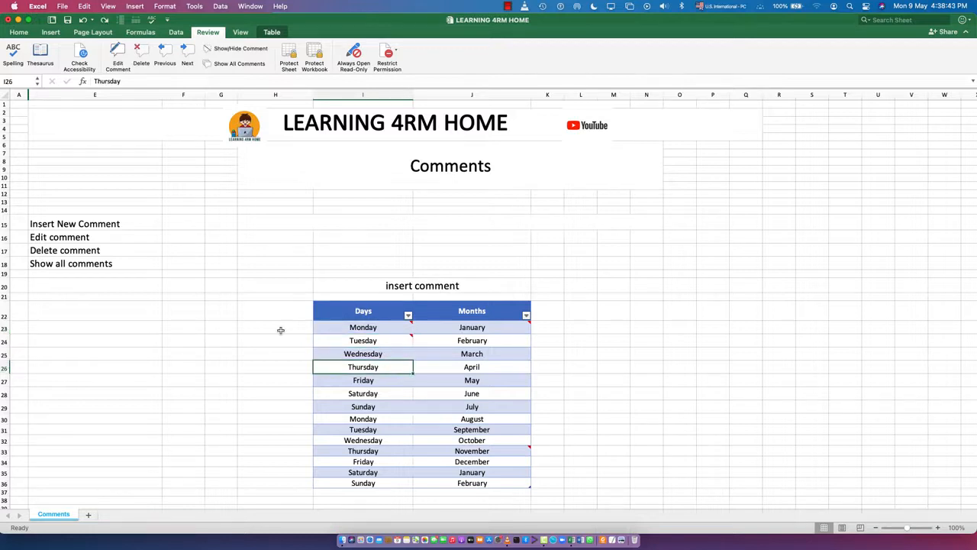
# - Show all comments on the sheet and open the Monday comment's text for editing
pyautogui.click(239, 64)
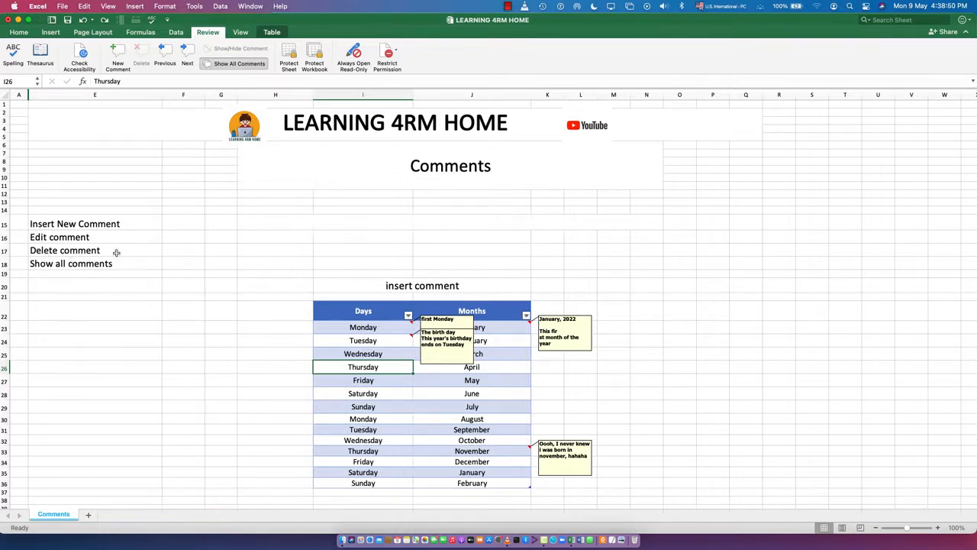
pyautogui.click(38, 238)
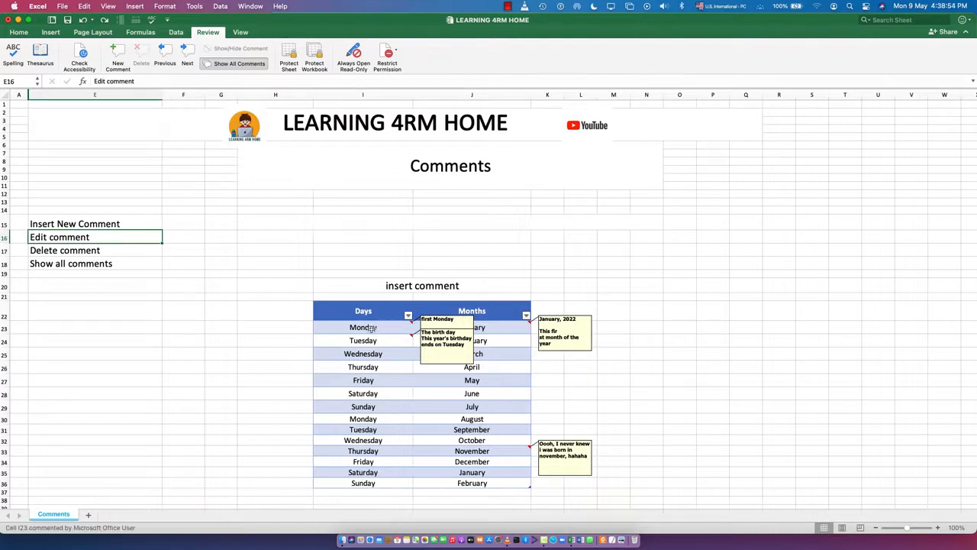
pyautogui.click(459, 320)
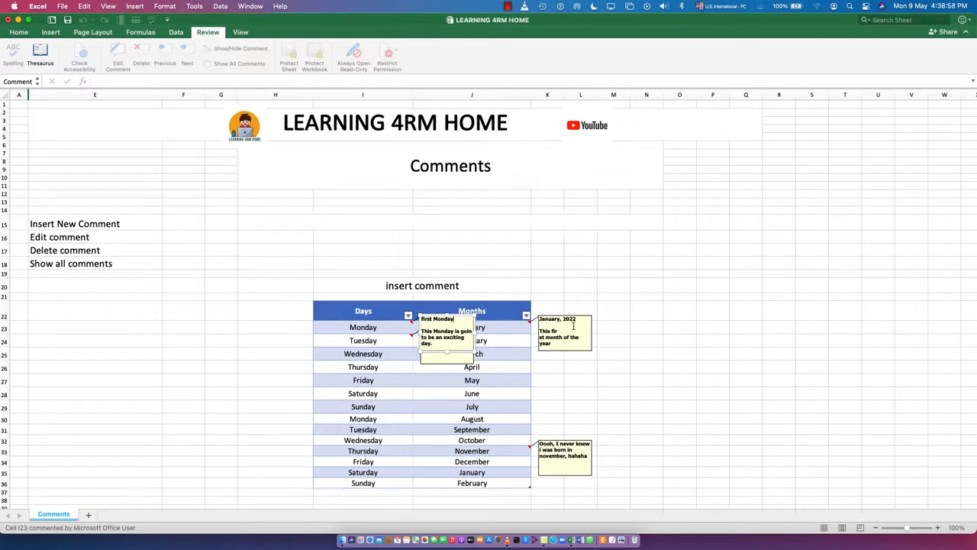
pyautogui.click(472, 393)
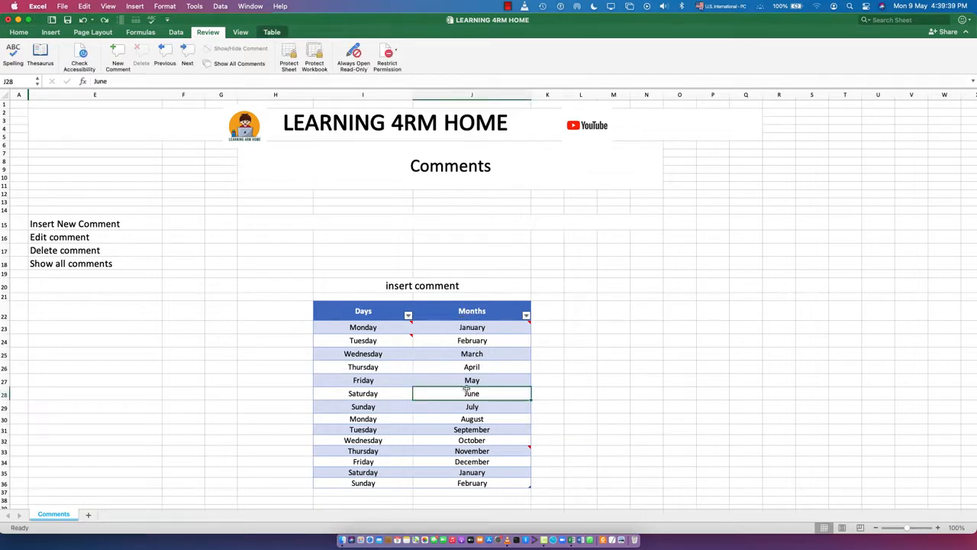